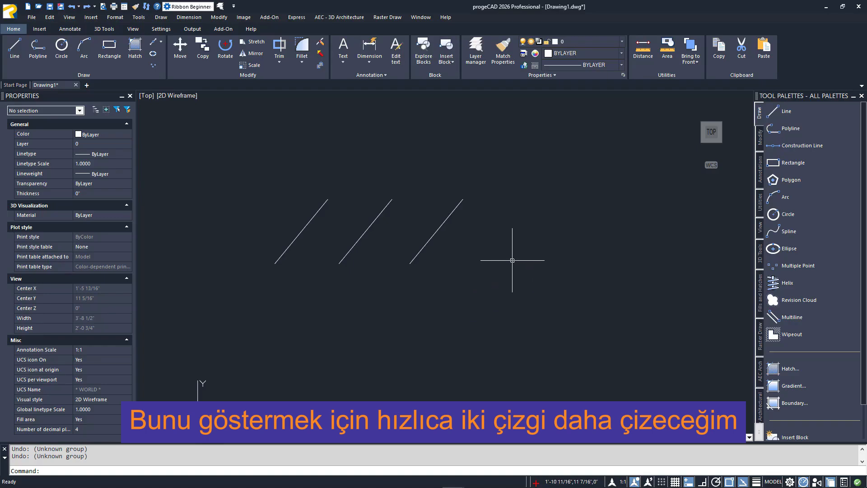
- Start the Erase command and select all three diagonal lines one by one
click(320, 42)
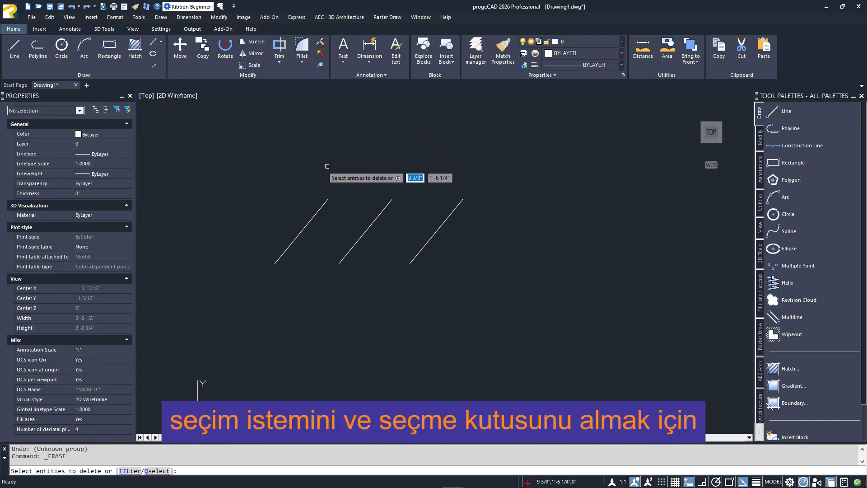
click(319, 208)
click(384, 210)
click(451, 212)
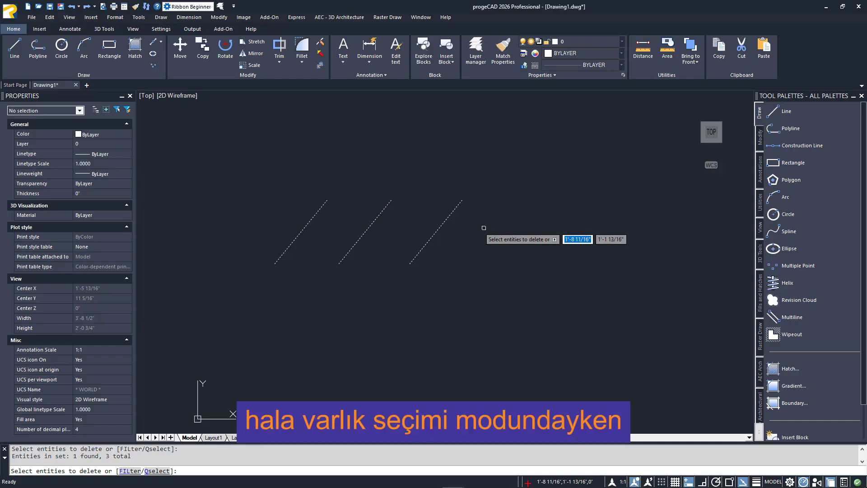
- Take the middle line out of the Erase selection with the R option, and put it back with the A option
text(R)
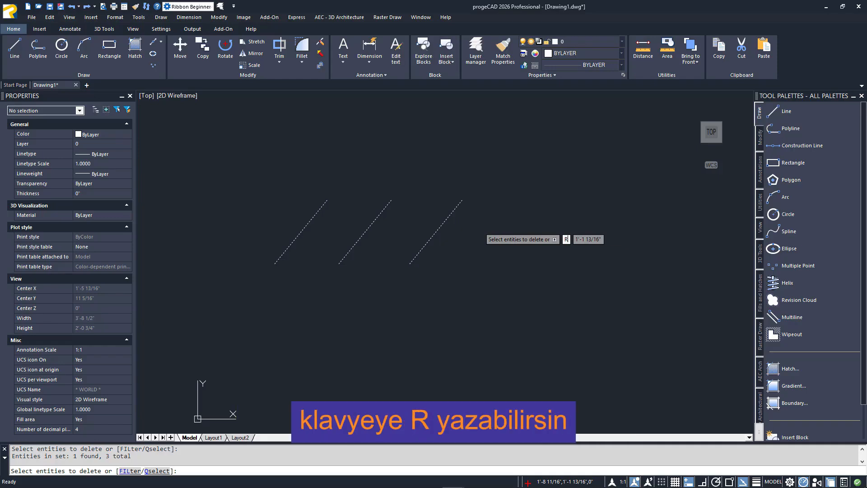
key(Return)
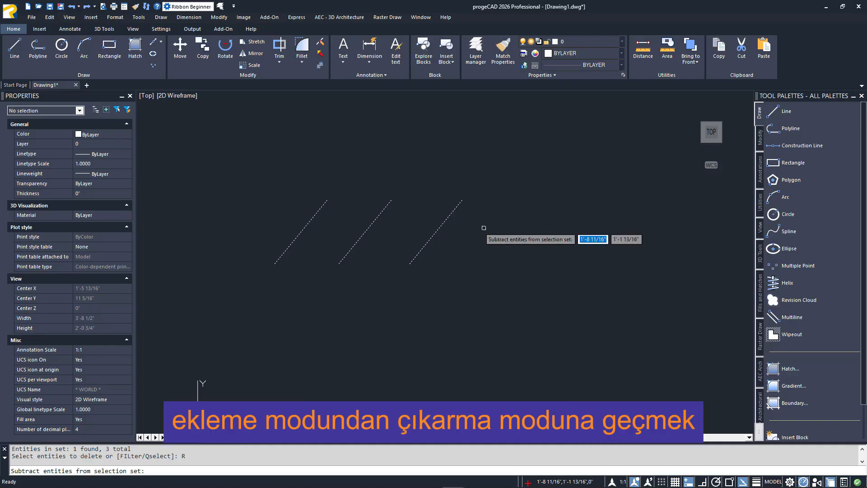
click(372, 222)
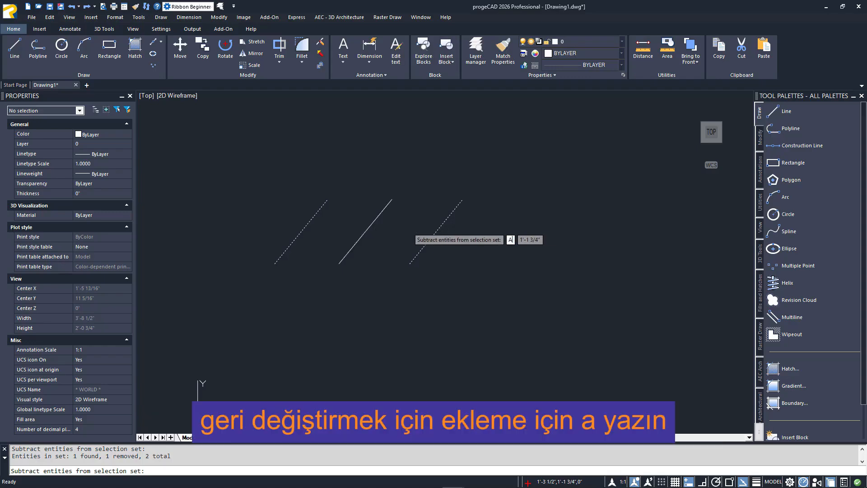
text(a)
key(Return)
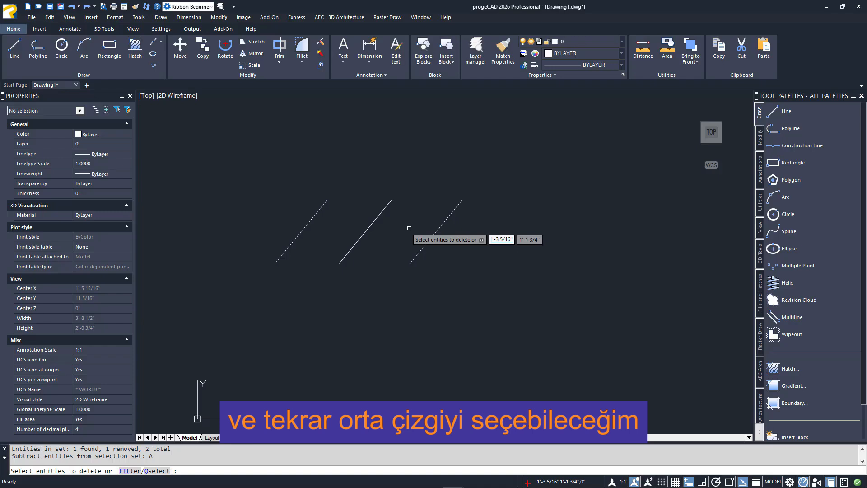
click(372, 223)
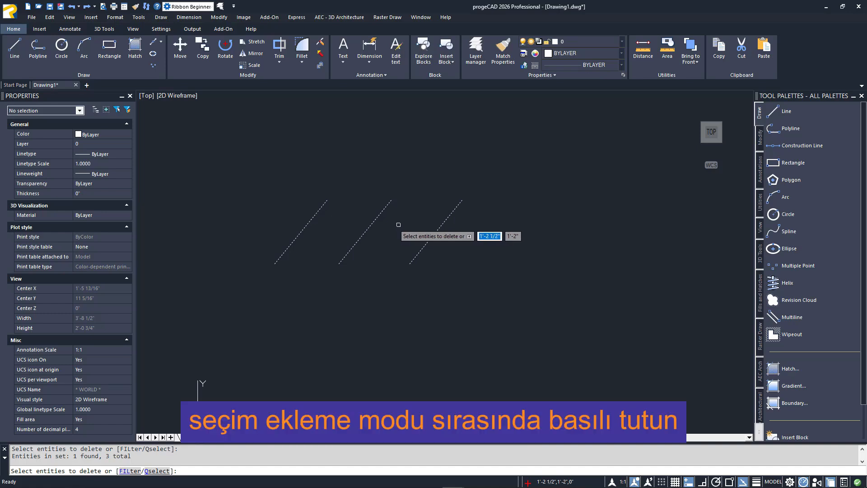
- Deselect the middle line directly while staying in add mode, and reselect it
shift+click(372, 223)
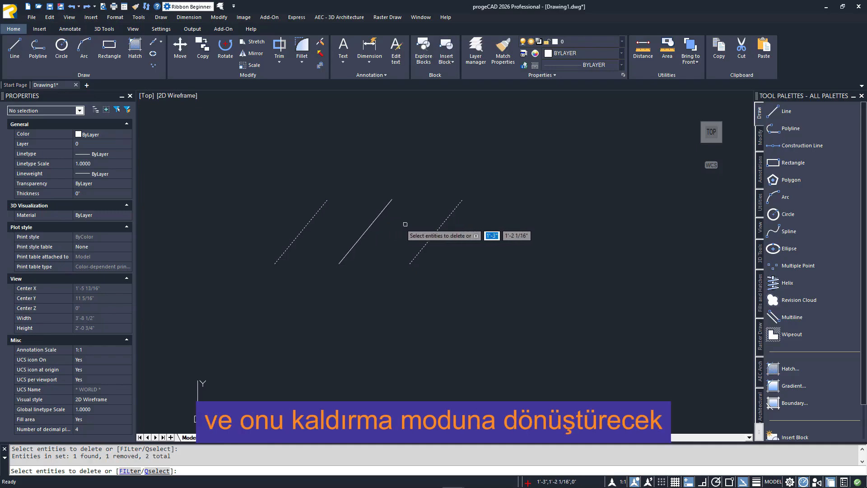
click(376, 221)
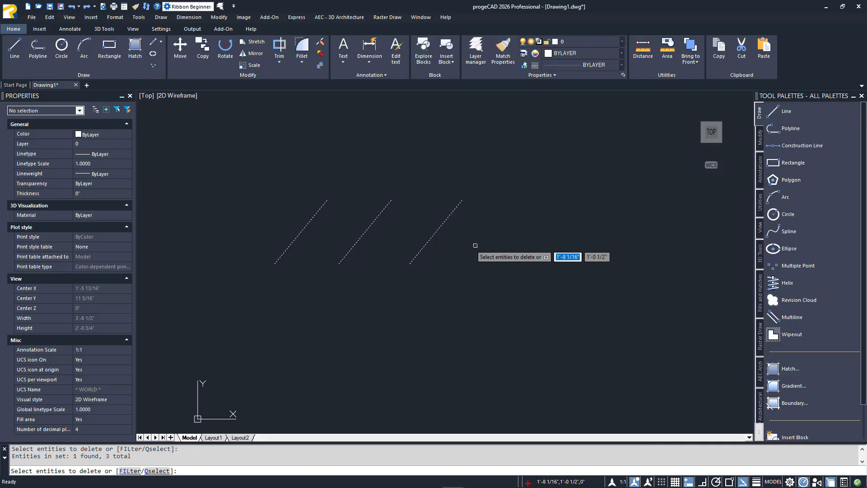
- Examine the FILter option's list of selection criteria at the Erase prompt, and cancel the command
key(Down)
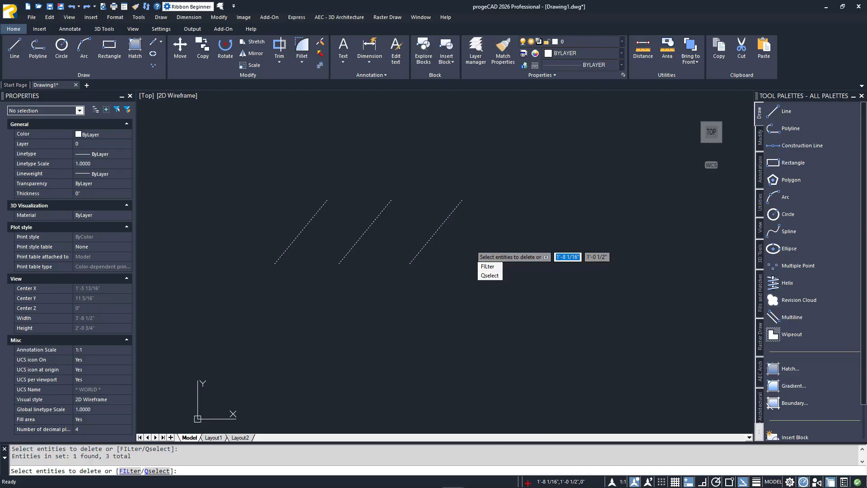
key(Down)
key(Down)
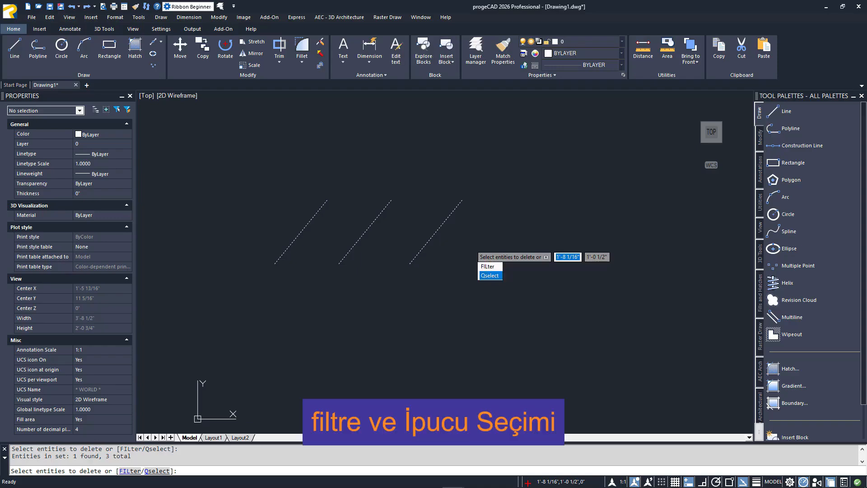
key(Down)
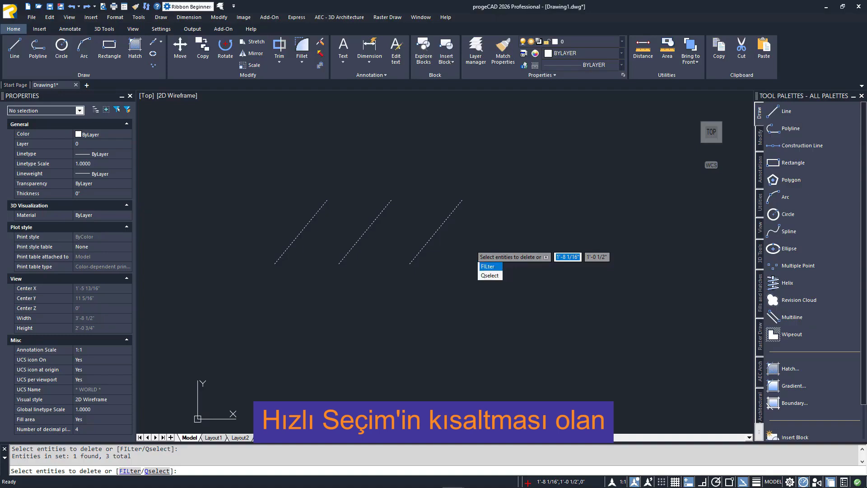
click(486, 266)
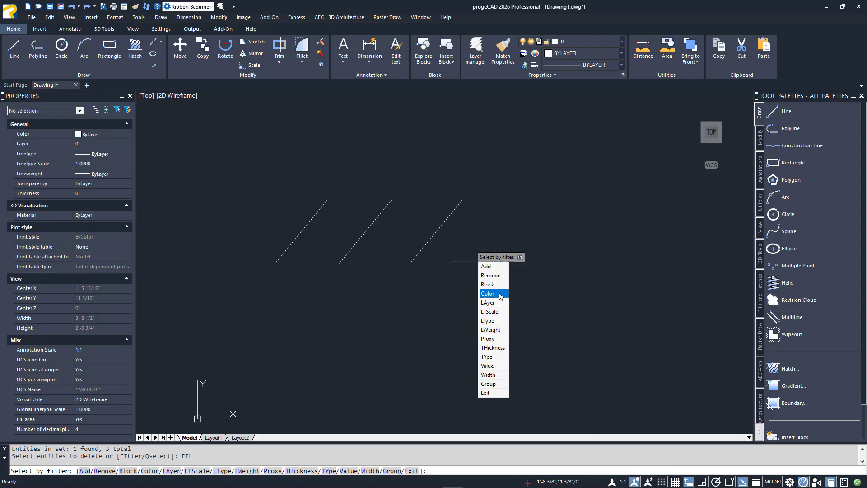
key(Escape)
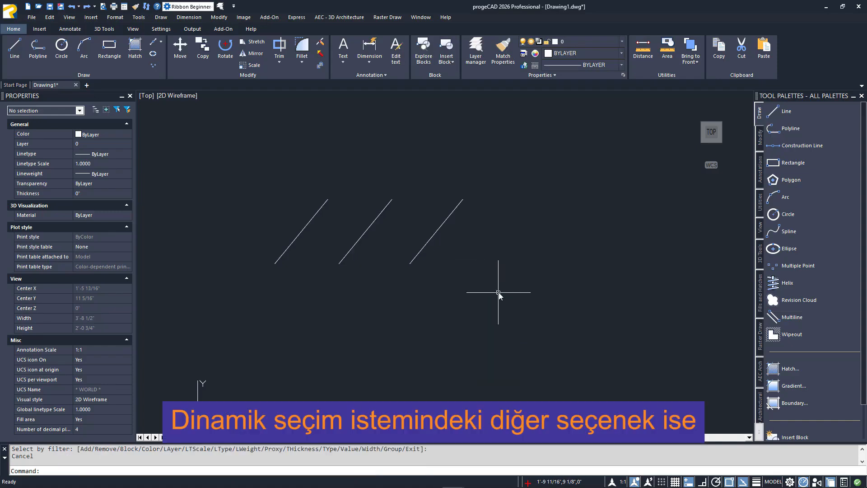
- Restart Erase and examine the Quick Select settings through the Qselect option, closing it without applying and cancelling the command
key(Return)
key(Down)
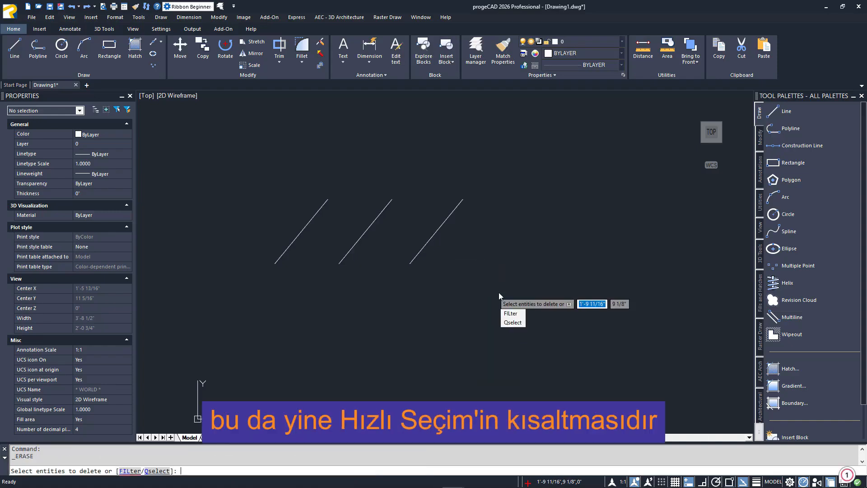
key(Down)
key(Return)
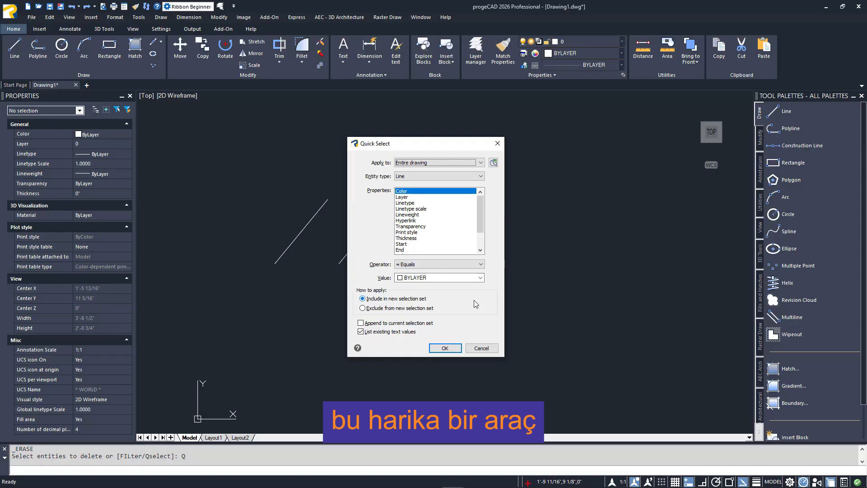
click(483, 349)
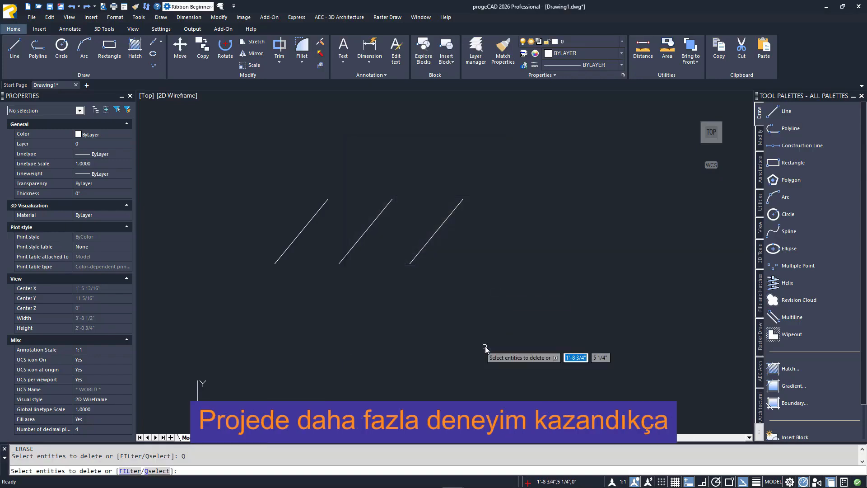
key(Escape)
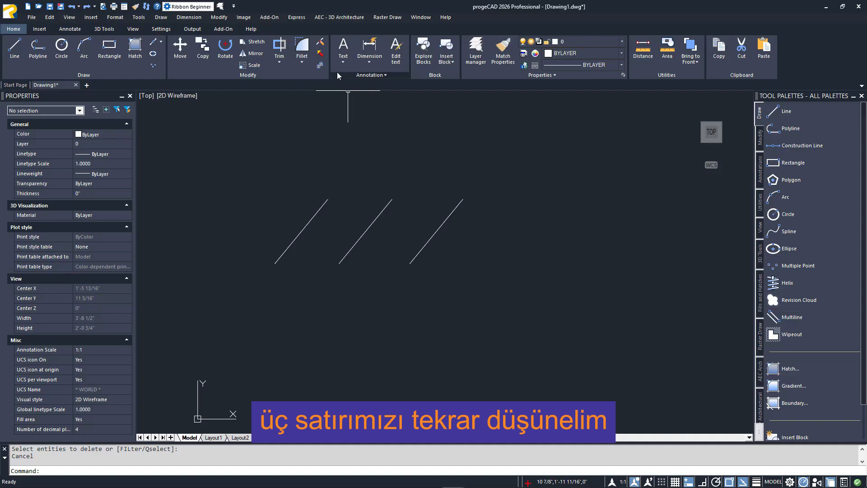
- Try an Erase window selection, from upper left to lower right, that fully encloses all three lines, and cancel it
click(322, 45)
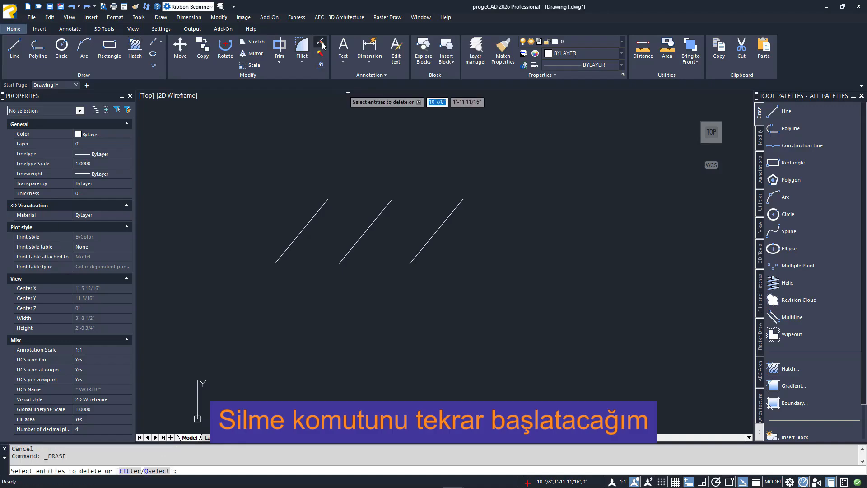
click(233, 168)
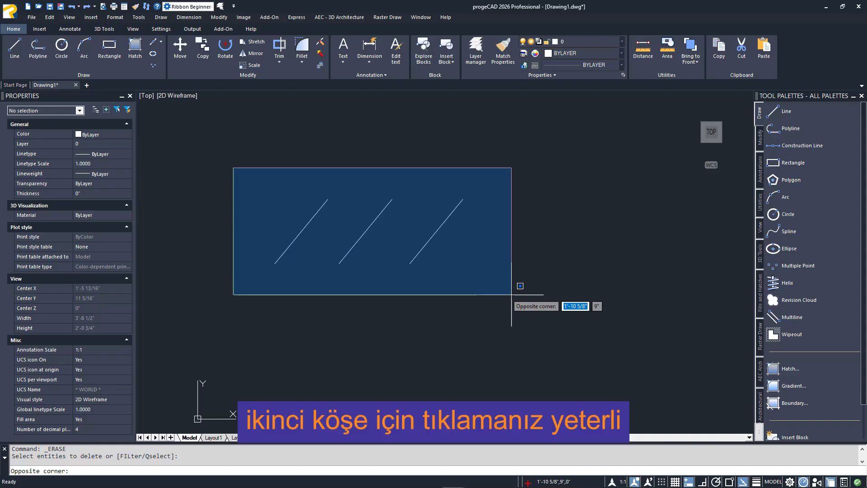
click(512, 295)
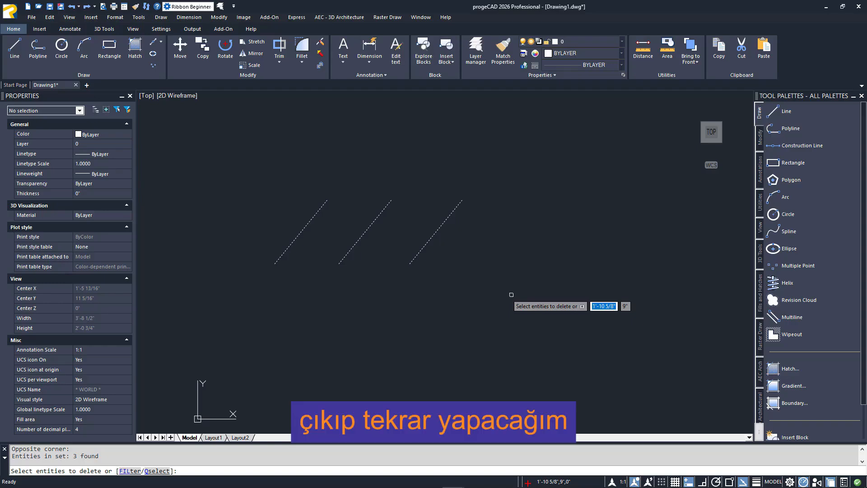
key(Escape)
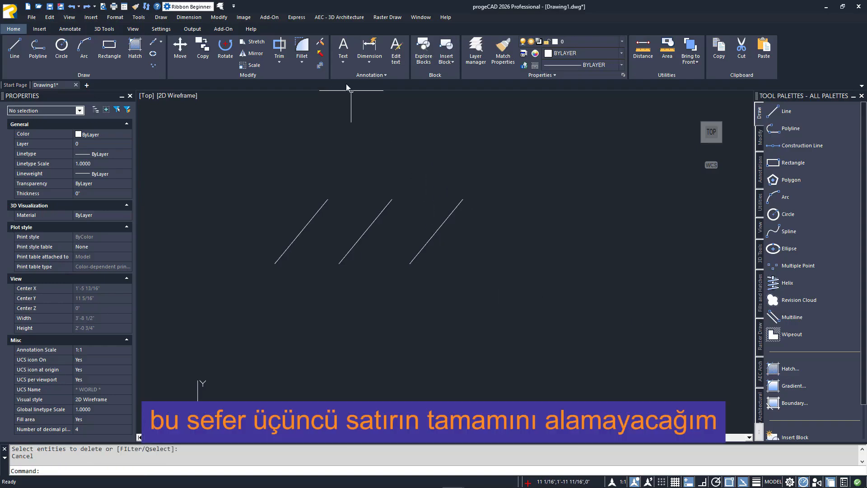
- Try an Erase window selection that fully encloses only the first two lines and part of the third, and cancel it
click(321, 45)
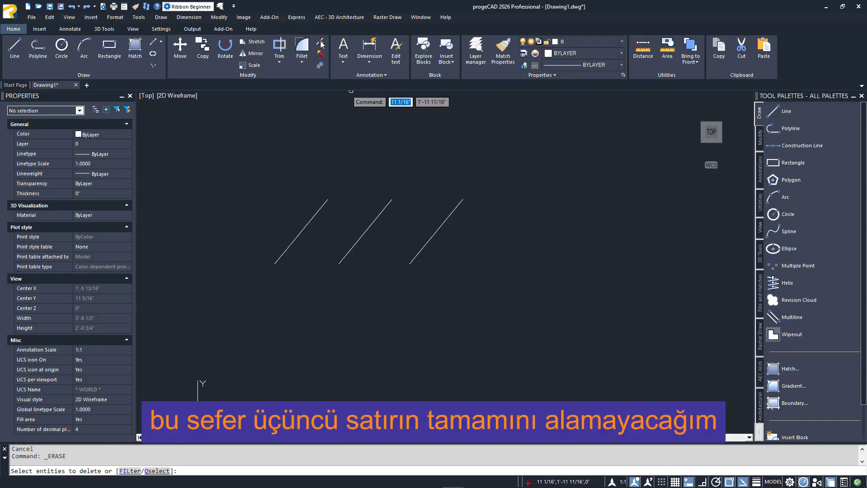
click(249, 162)
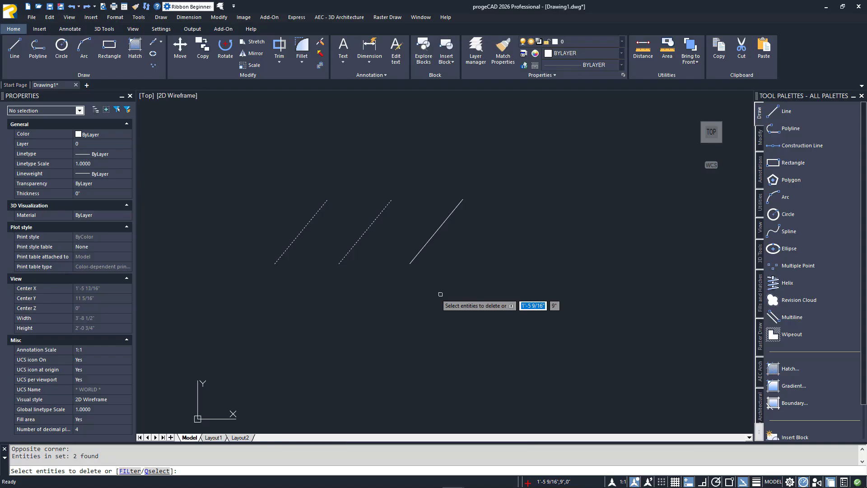
key(Escape)
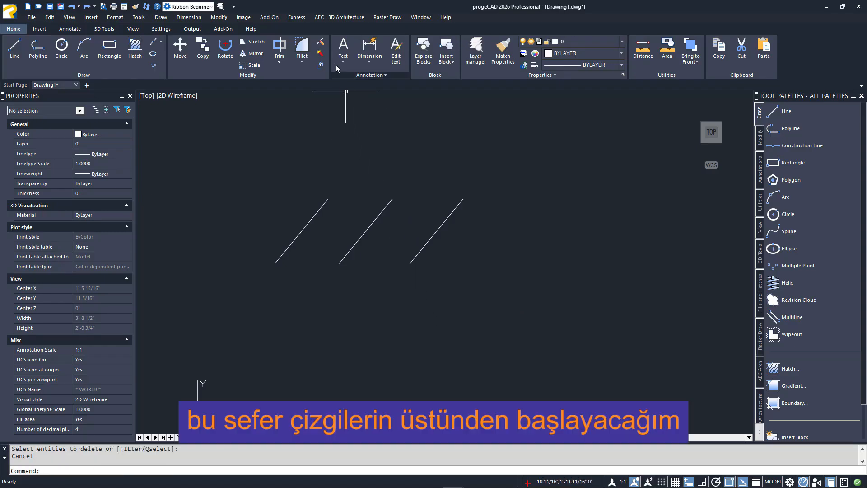
- Try an Erase crossing box stretched from the upper right to the lower left around all three lines, and cancel it
click(322, 44)
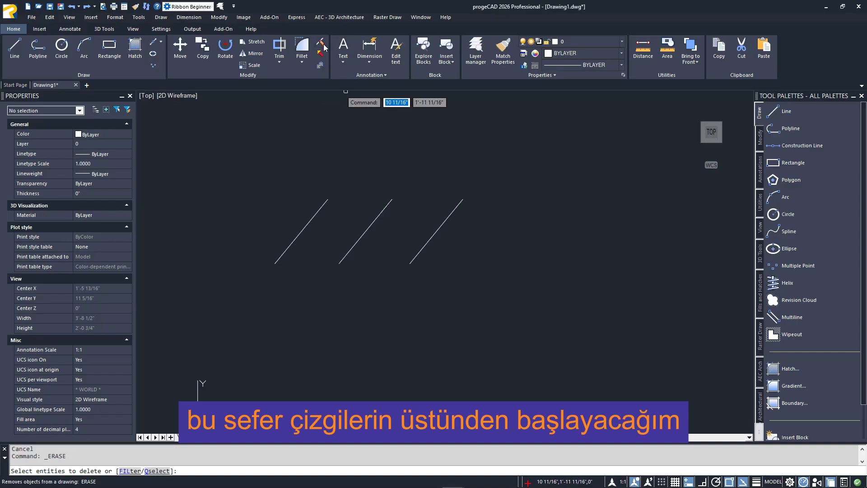
click(492, 165)
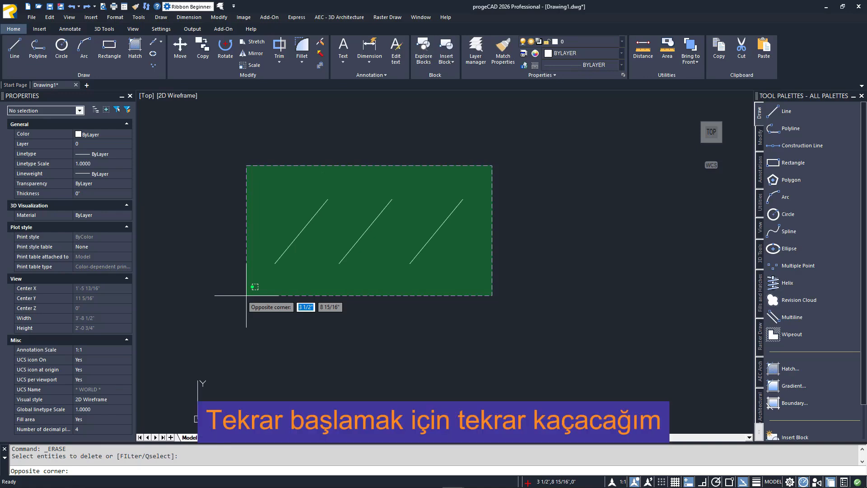
key(Escape)
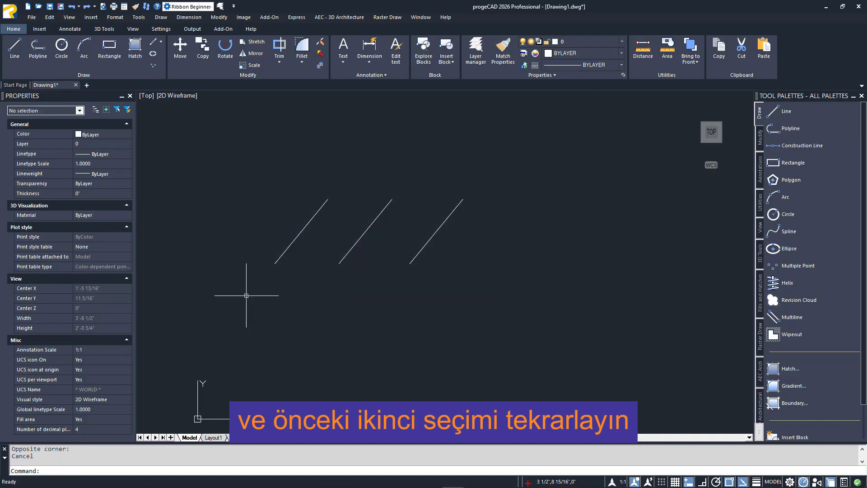
- Try an Erase crossing selection that encloses the second and third lines and only cuts across the first, and cancel it
click(320, 41)
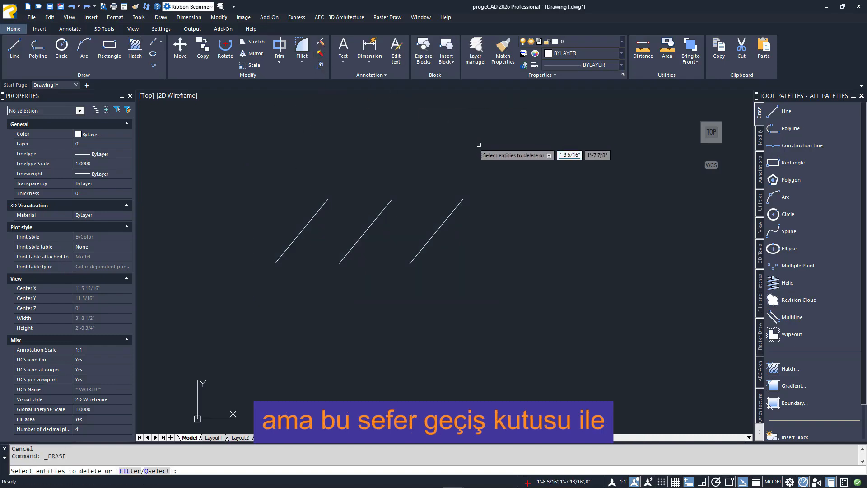
click(499, 160)
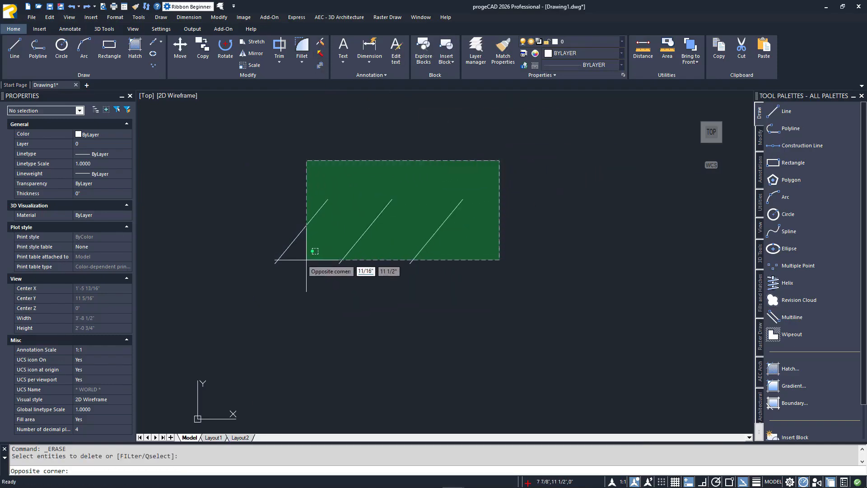
click(300, 284)
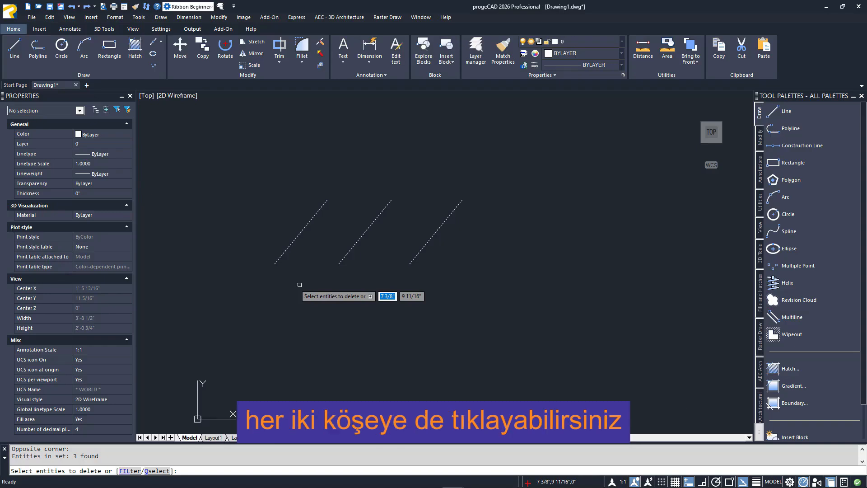
key(Escape)
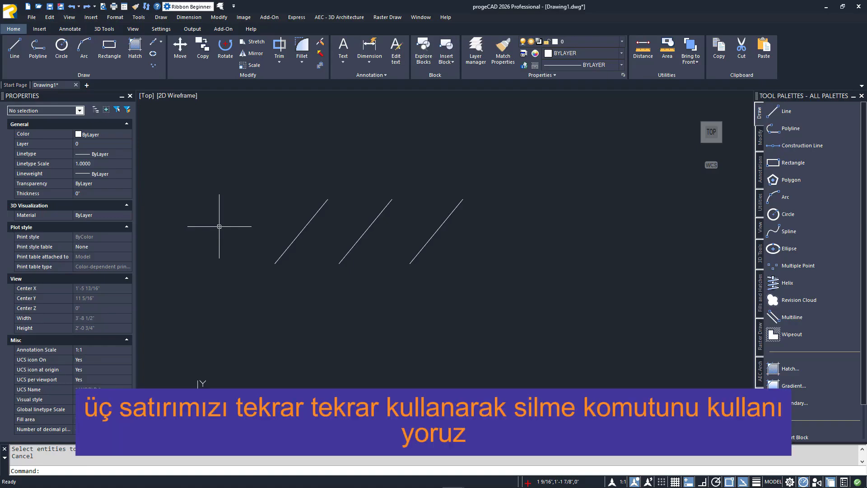
- Try an Erase window-polygon (WP) selection that wraps around the two outer lines and leaves out the middle one, and cancel it
click(321, 45)
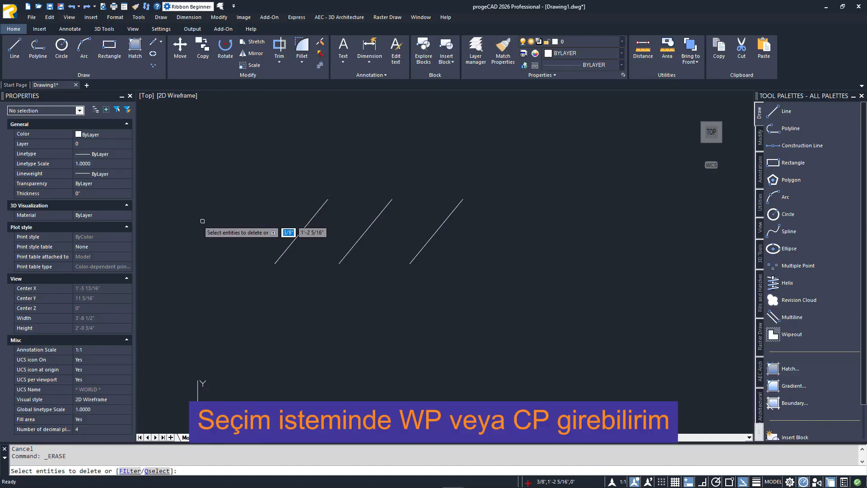
text(w)
key(BackSpace)
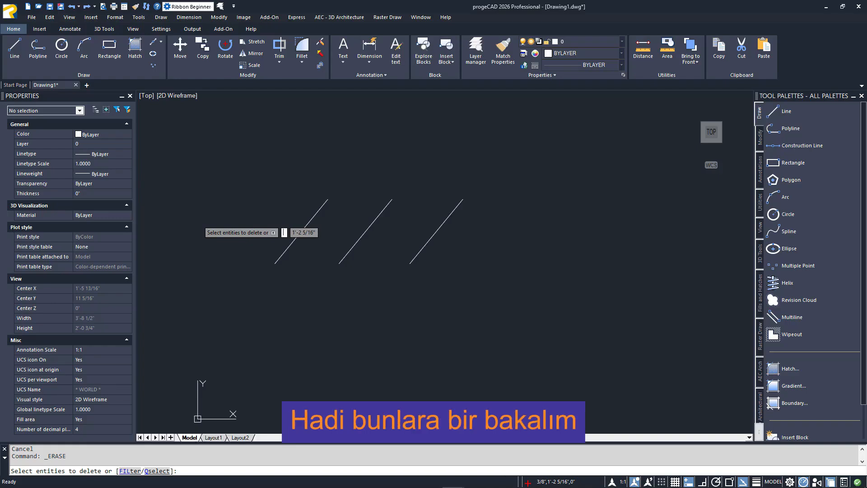
text(WP)
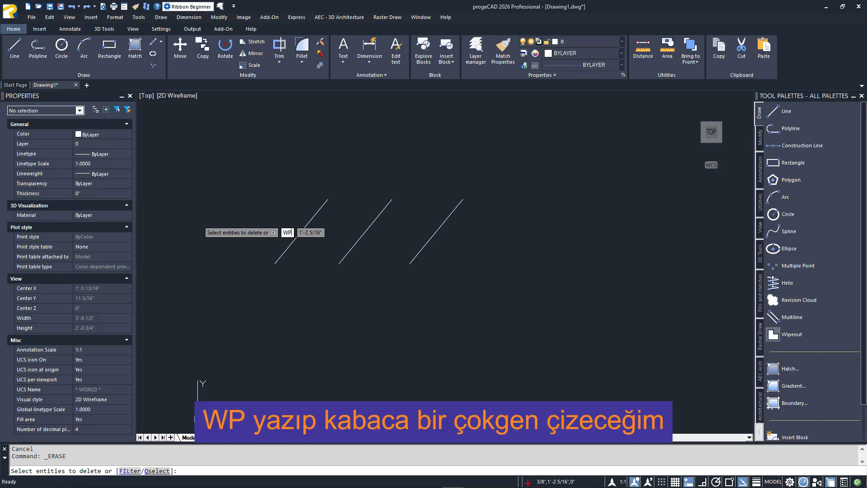
key(Return)
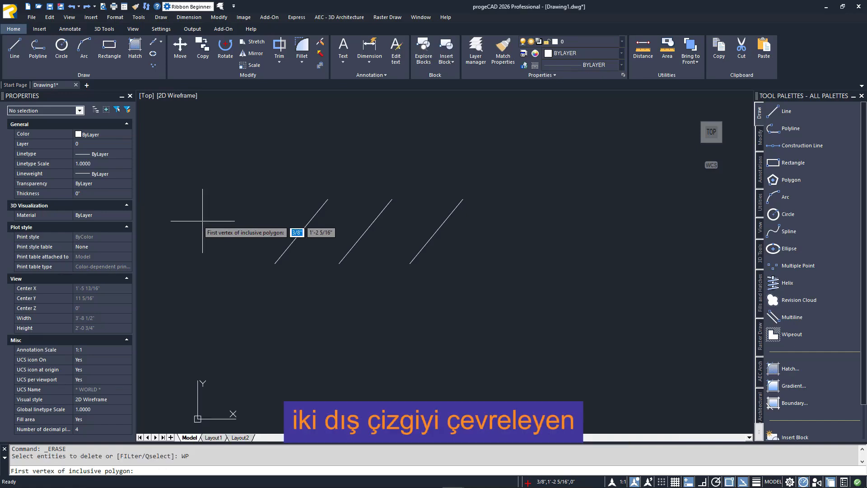
click(218, 251)
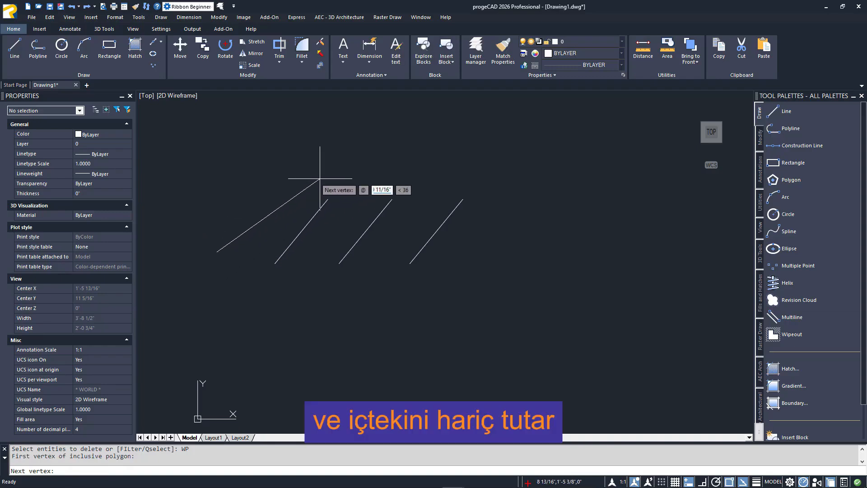
click(329, 168)
click(361, 179)
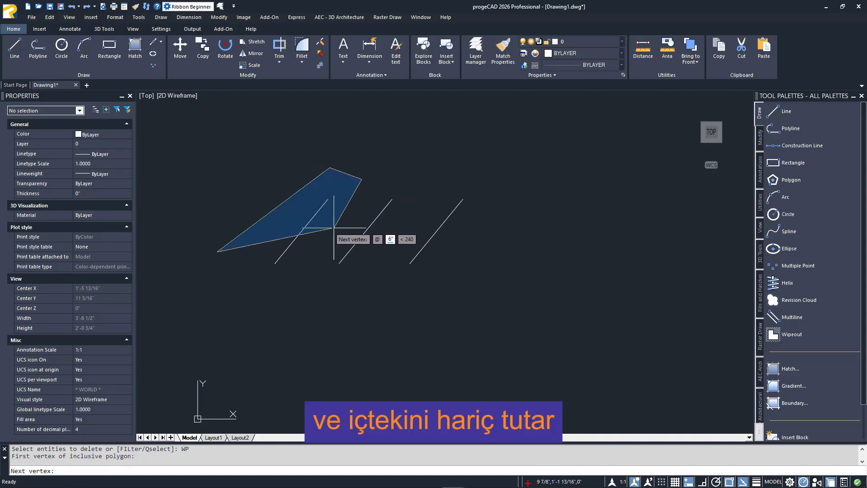
click(299, 286)
click(358, 285)
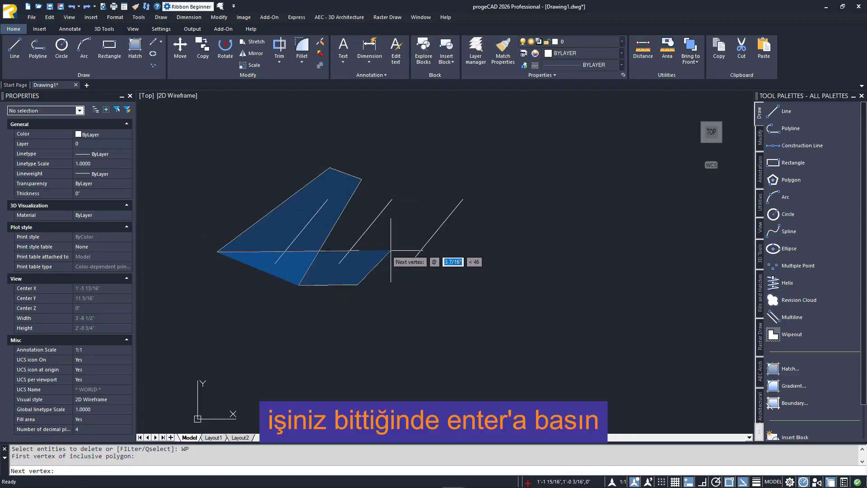
click(461, 169)
click(497, 191)
click(450, 290)
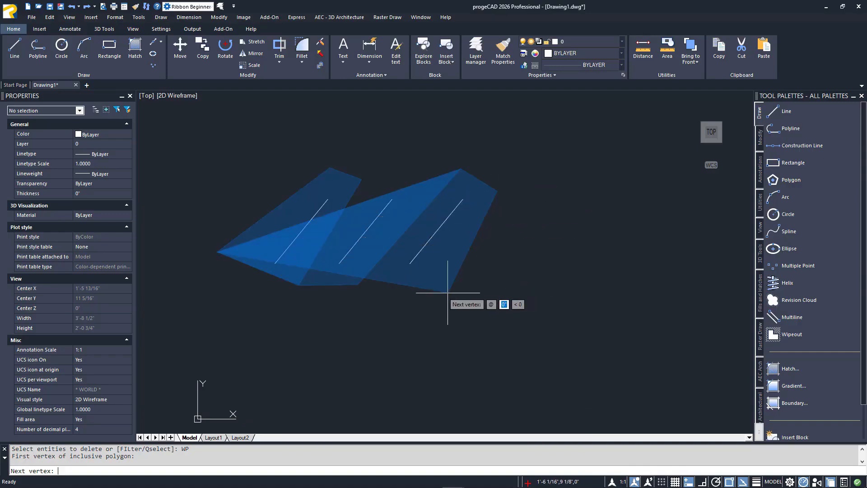
key(Return)
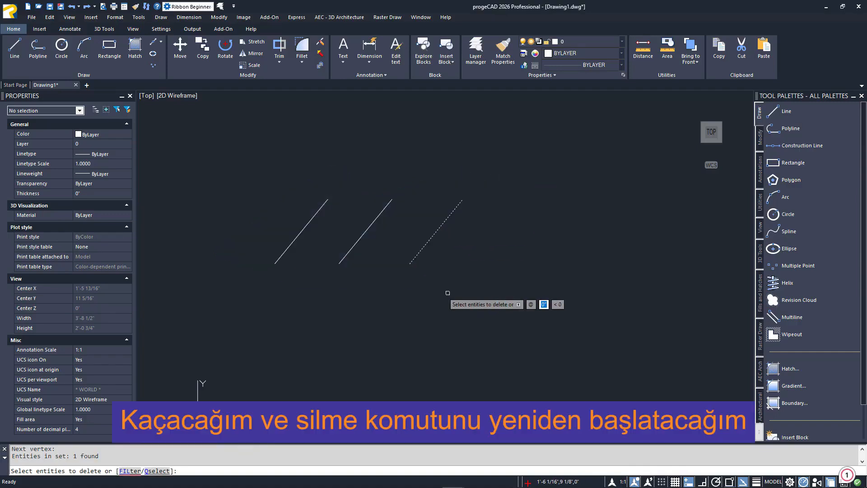
key(Escape)
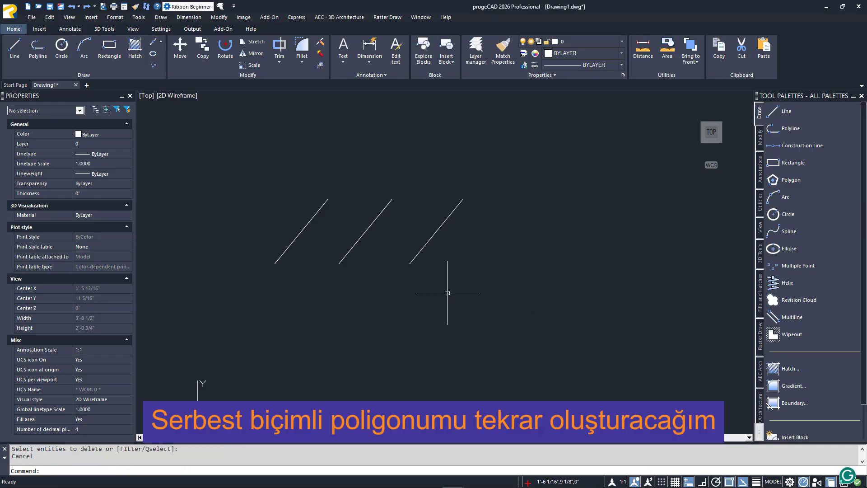
- Try an Erase crossing-polygon (CP) selection that encloses the first line, cuts across the third and bypasses the middle one, and cancel it
key(Return)
text(CP)
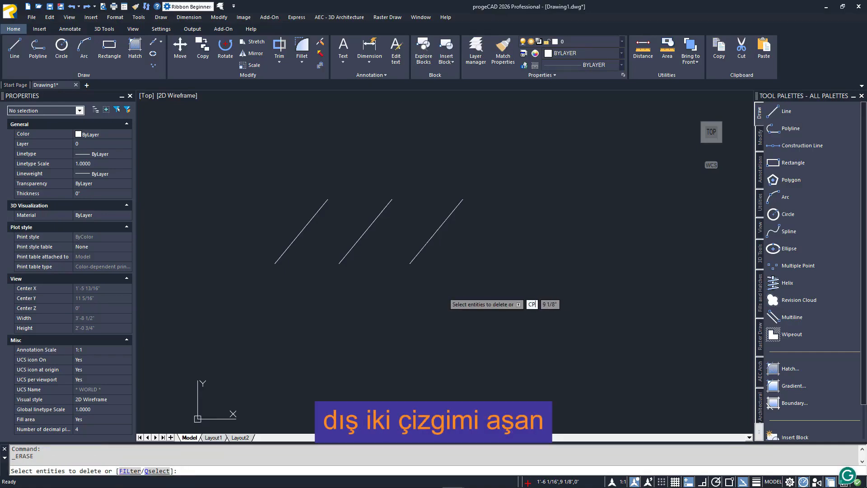
key(Return)
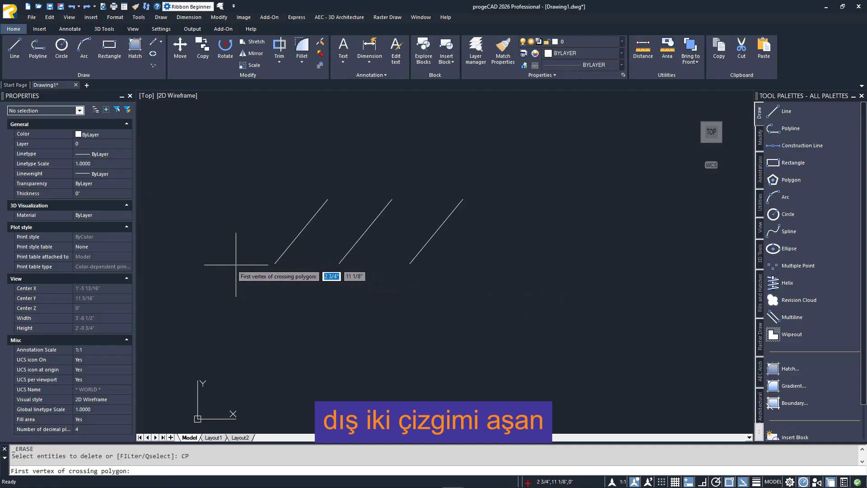
click(235, 281)
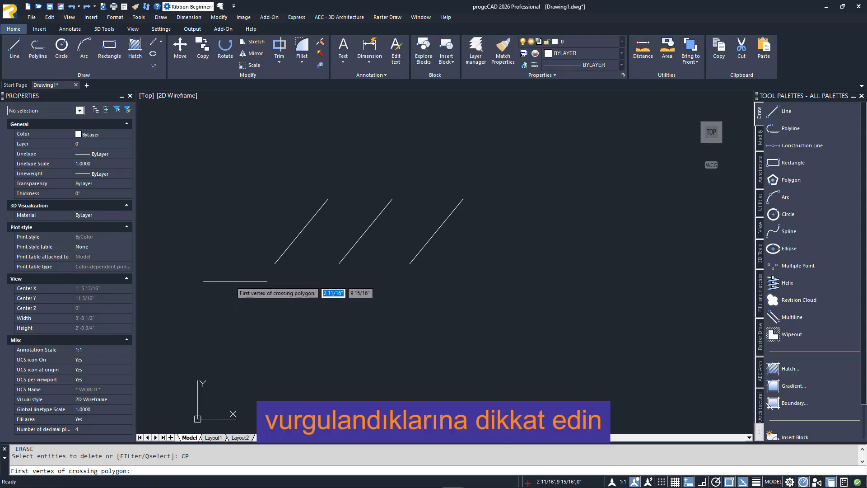
click(329, 174)
click(374, 191)
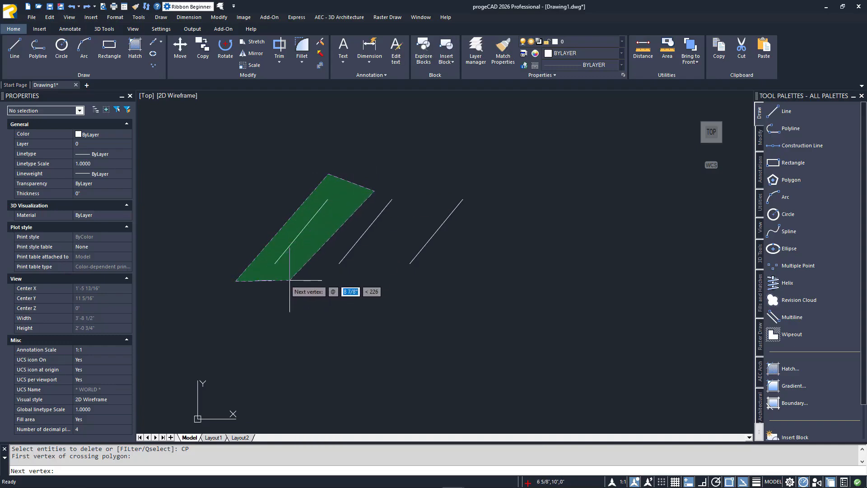
click(294, 283)
click(366, 285)
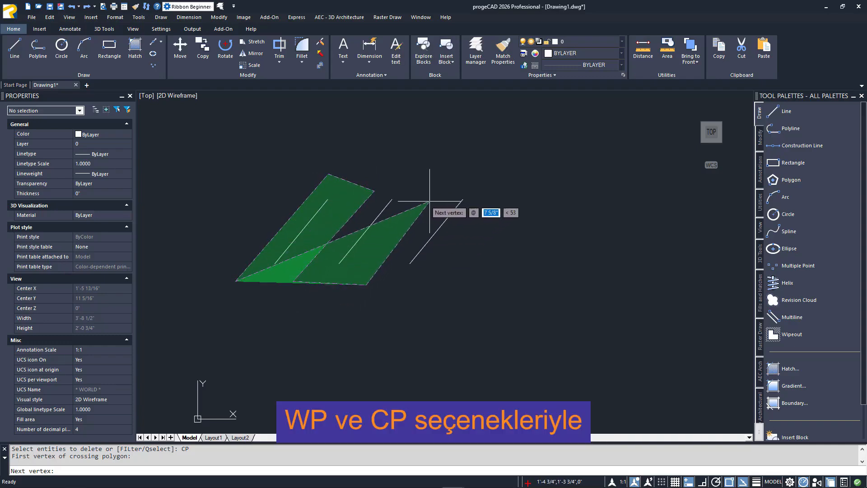
click(431, 201)
click(482, 213)
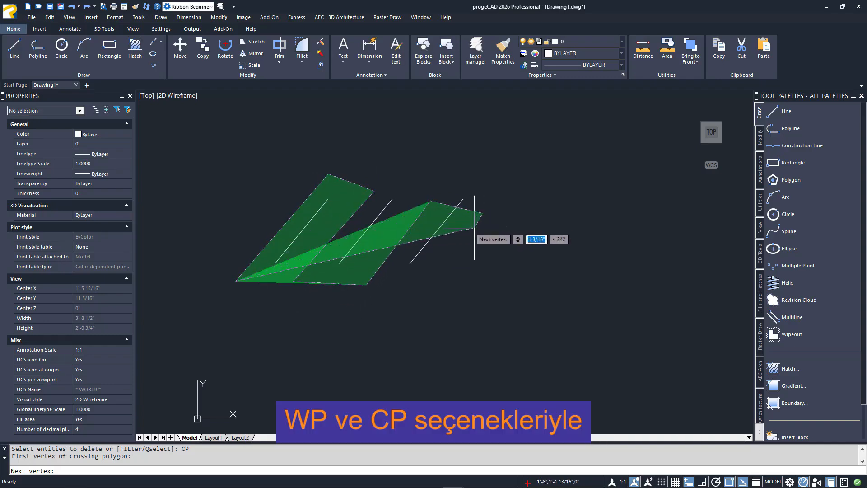
click(447, 299)
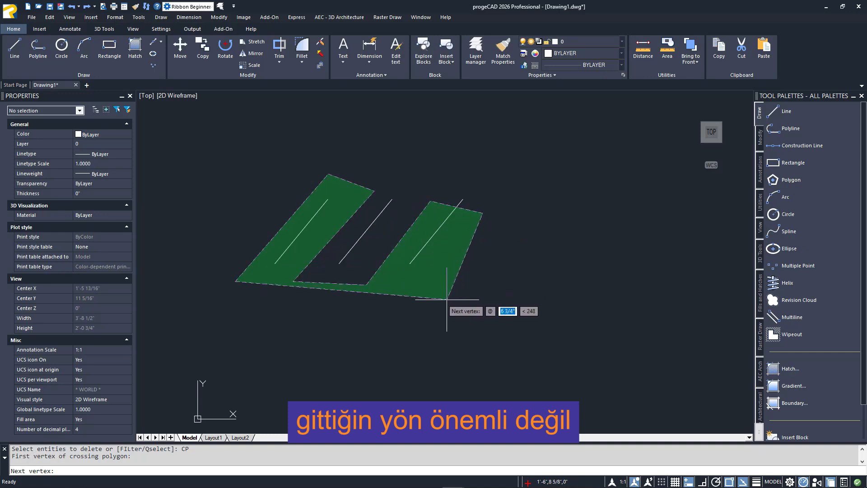
key(Return)
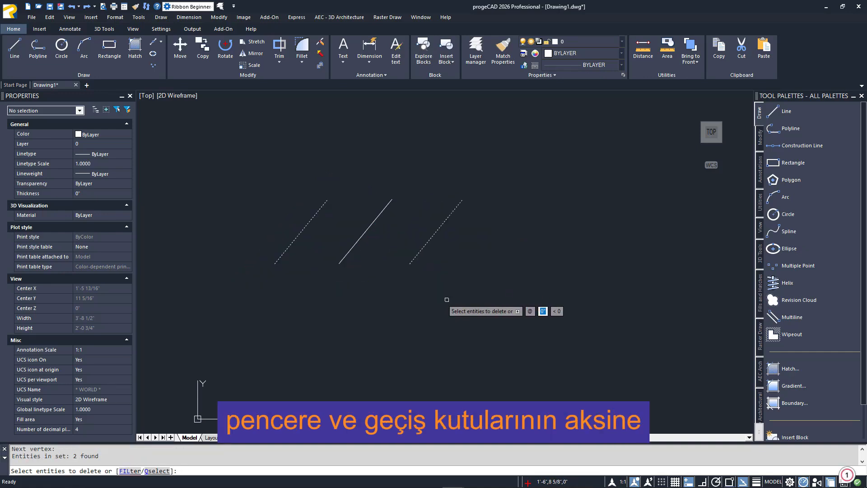
key(Escape)
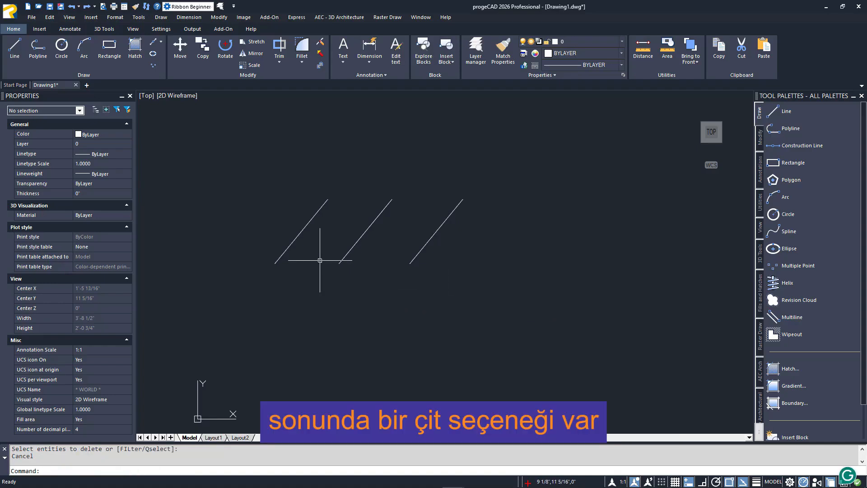
- Select the two outer lines for Erase with a fence (F) path that crosses them and detours around the middle line
text(E)
key(Return)
text(F)
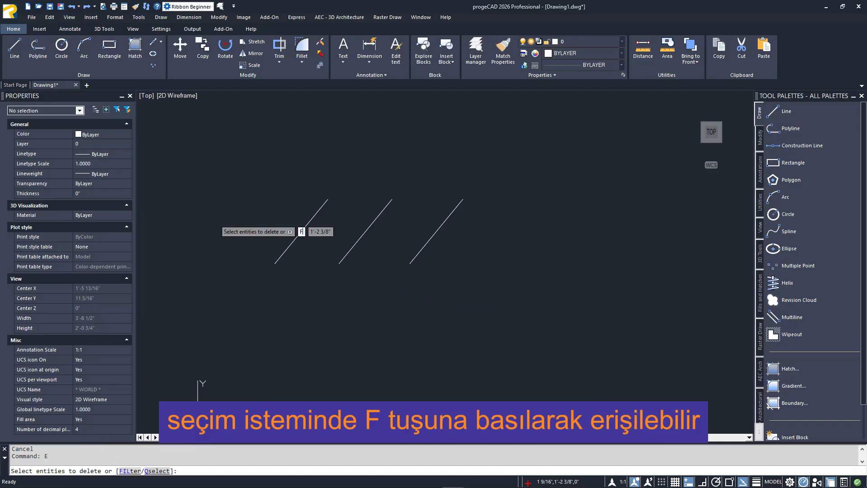
key(Return)
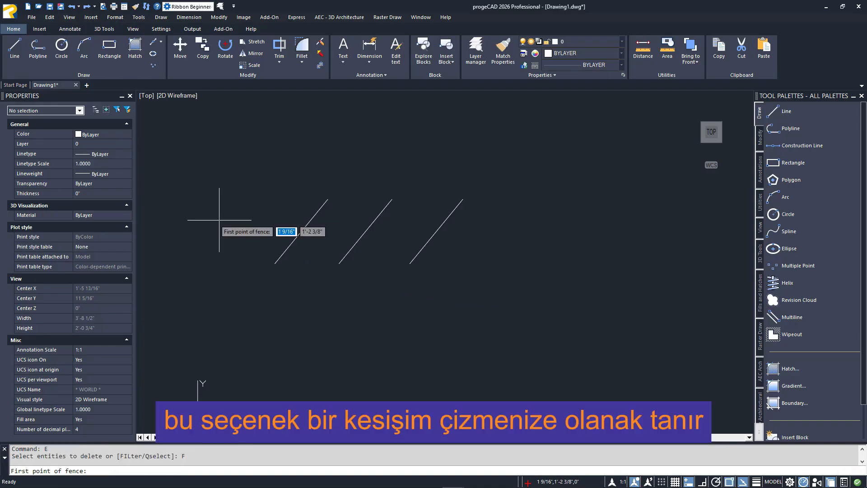
click(220, 220)
click(340, 227)
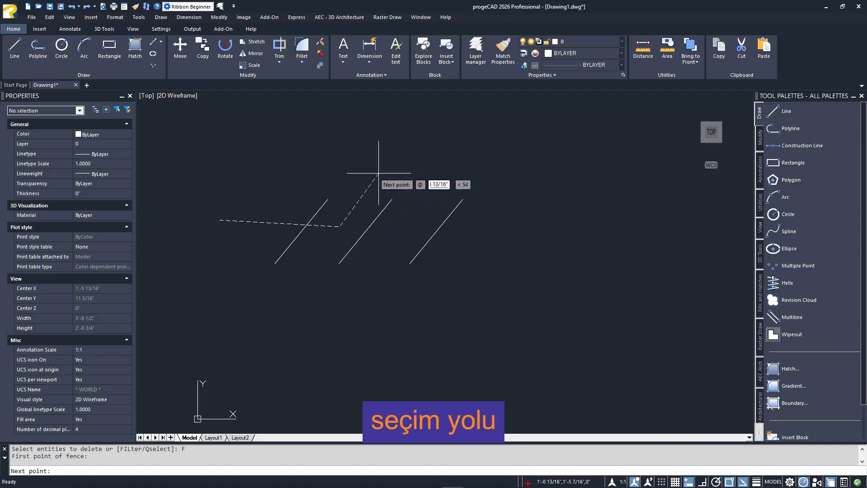
click(390, 159)
click(445, 175)
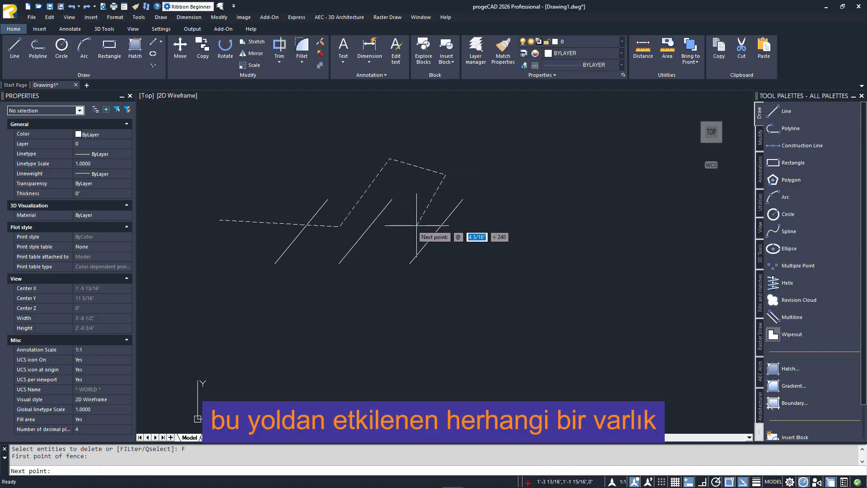
click(417, 227)
click(497, 236)
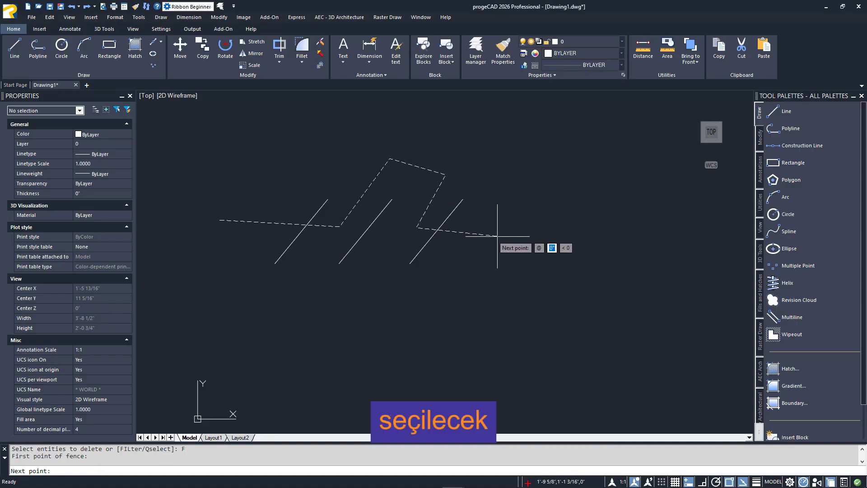
key(Return)
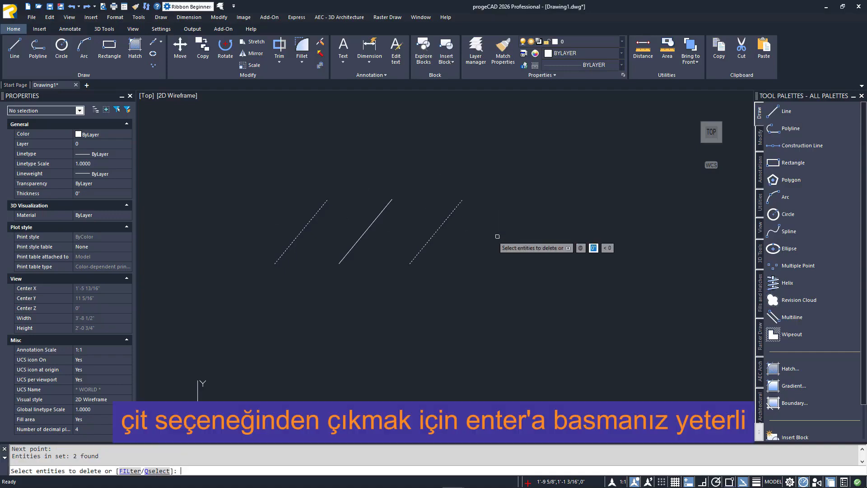